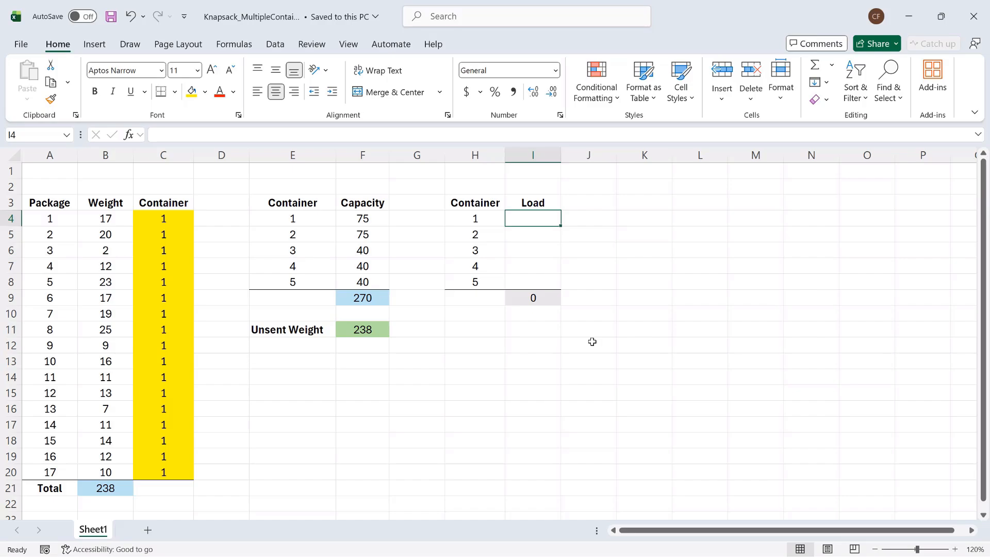
Examine the package weights, container assignments and capacities, and the formulas behind the total weight, total capacity and unsent weight
{"action": "left_click", "coordinate": [67, 221]}
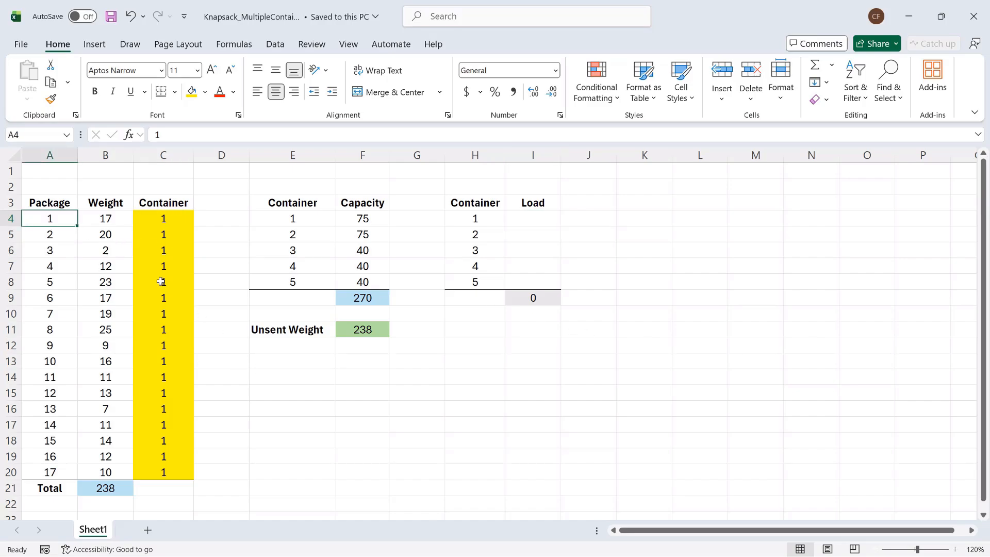
{"action": "left_click", "coordinate": [116, 221]}
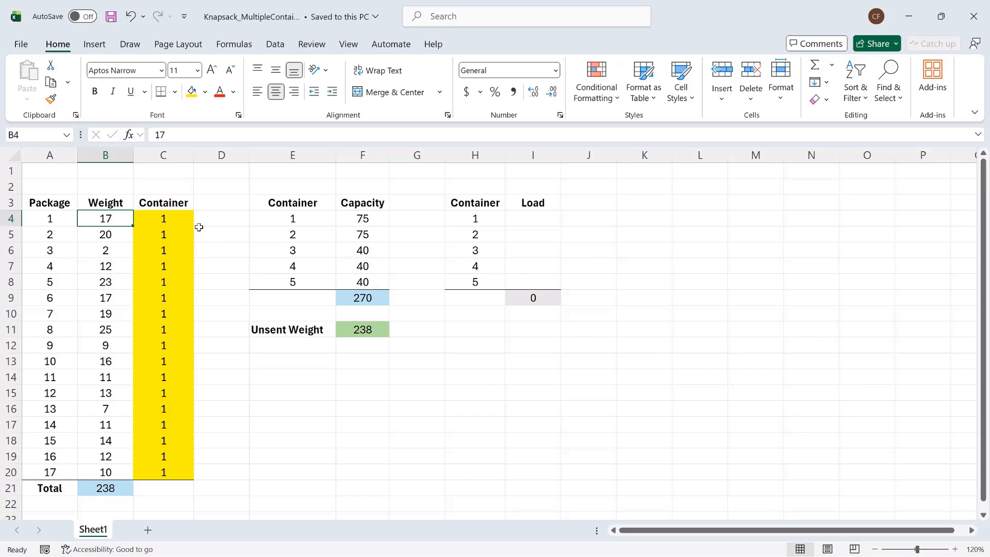
{"action": "left_click", "coordinate": [184, 220]}
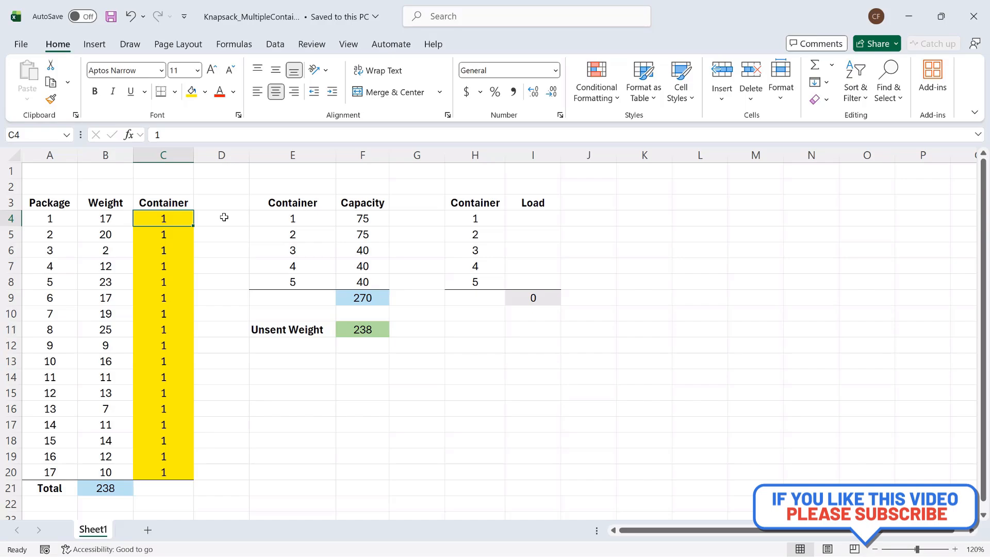
{"action": "left_click", "coordinate": [277, 219]}
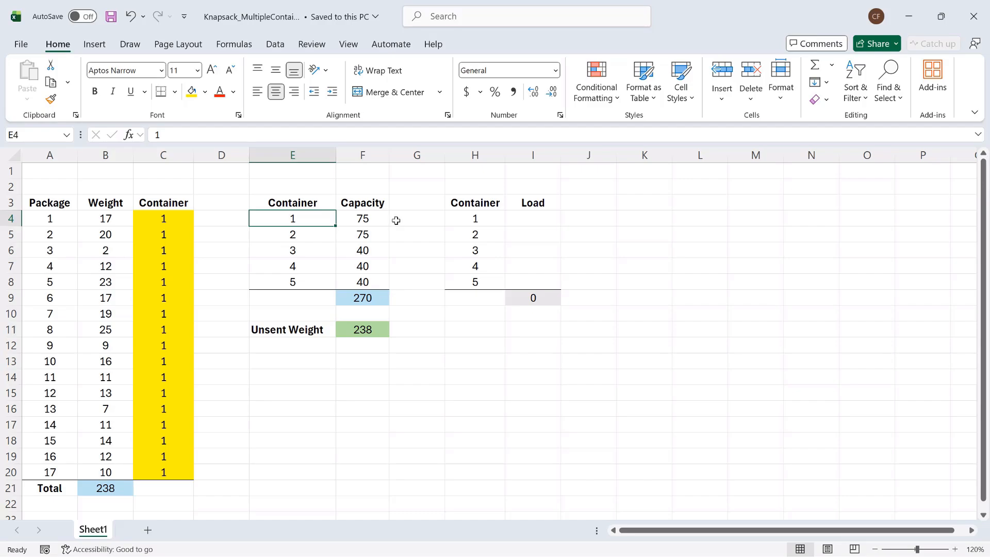
{"action": "left_click", "coordinate": [387, 295]}
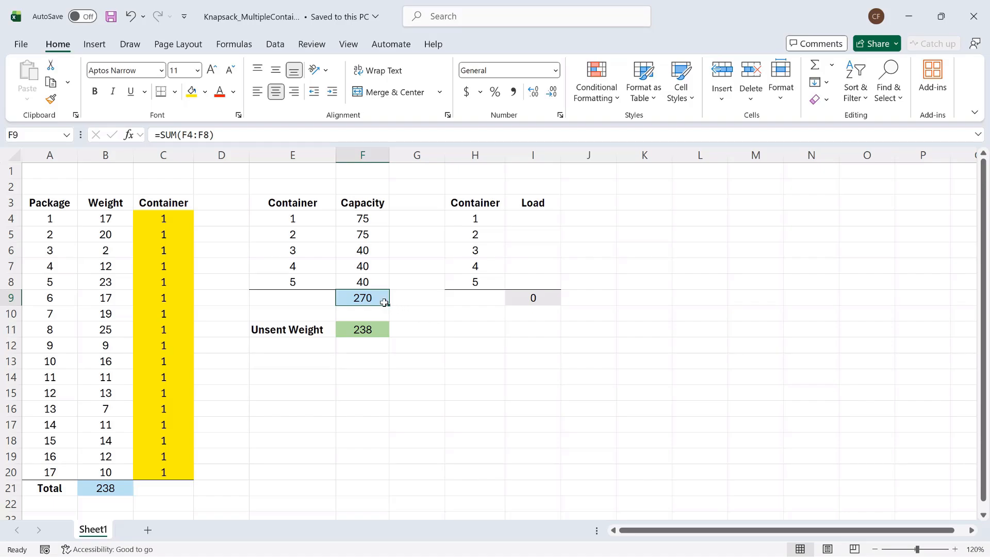
{"action": "left_click", "coordinate": [124, 488]}
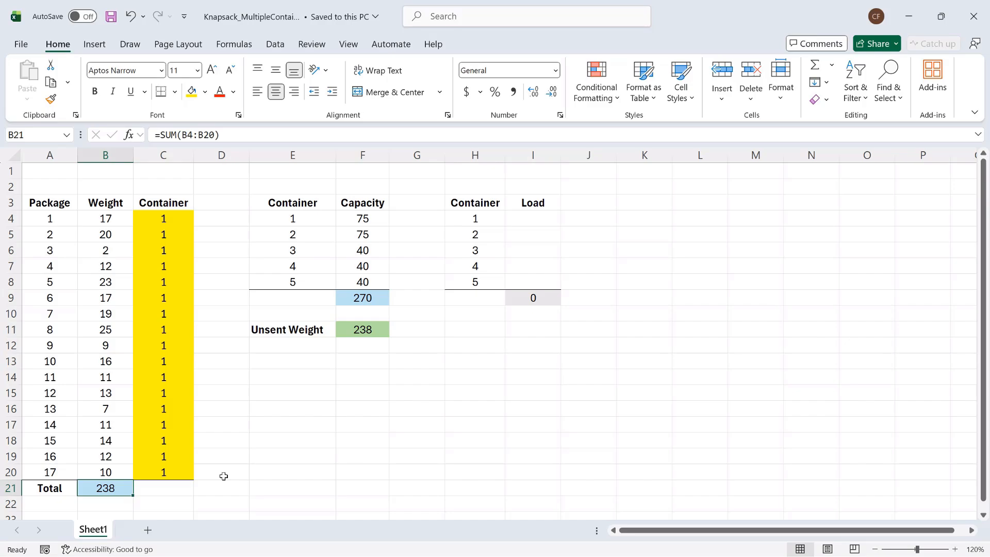
{"action": "left_click", "coordinate": [369, 296]}
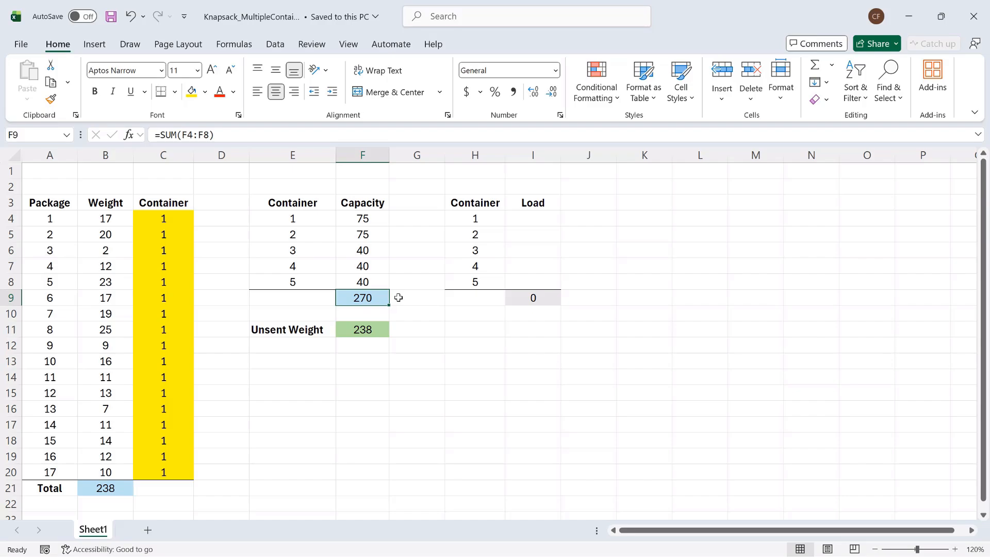
{"action": "left_click", "coordinate": [379, 328]}
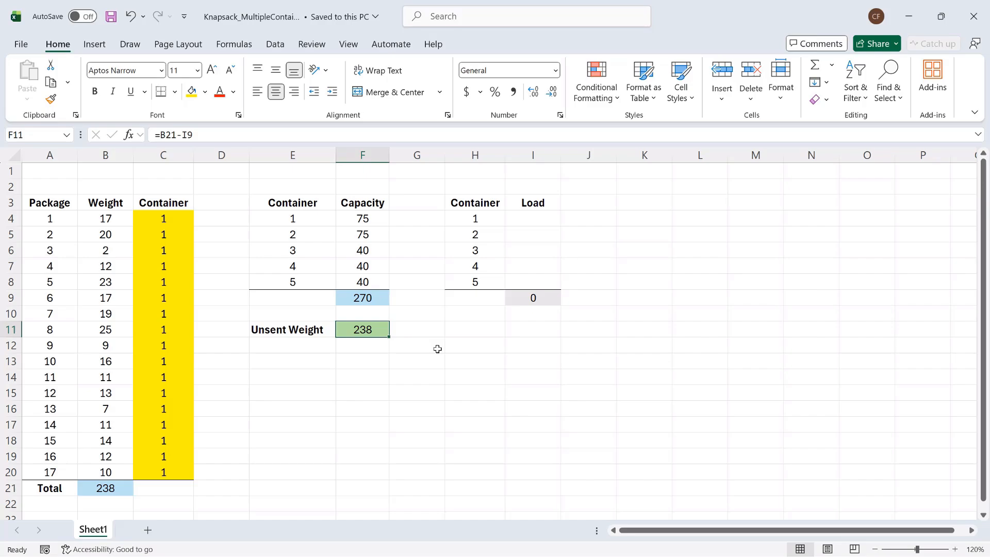
Enter =SUMIF($C$4:$C$20,H4,$B$4:$B$20) in I4 to compute the load of container 1
{"action": "left_click", "coordinate": [538, 218]}
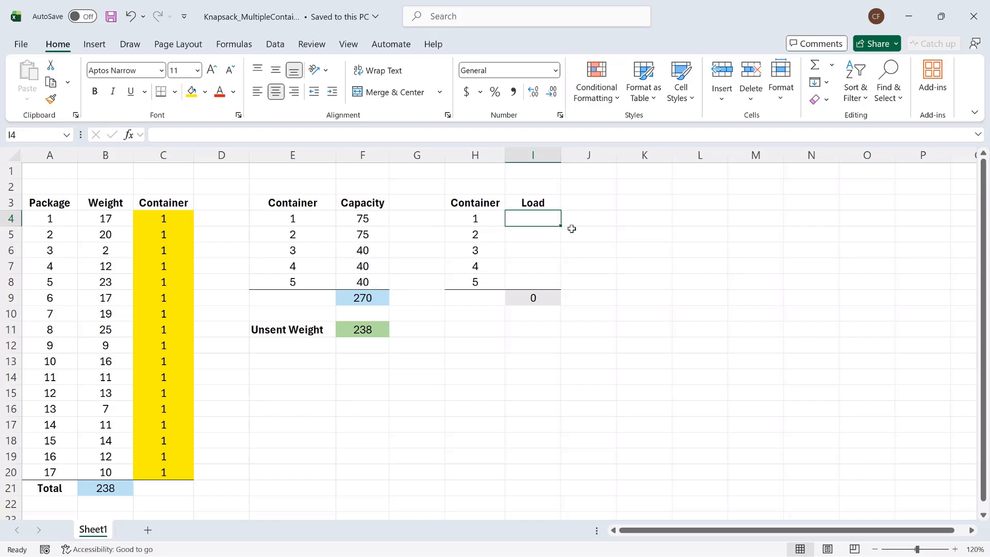
{"action": "type", "text": "="}
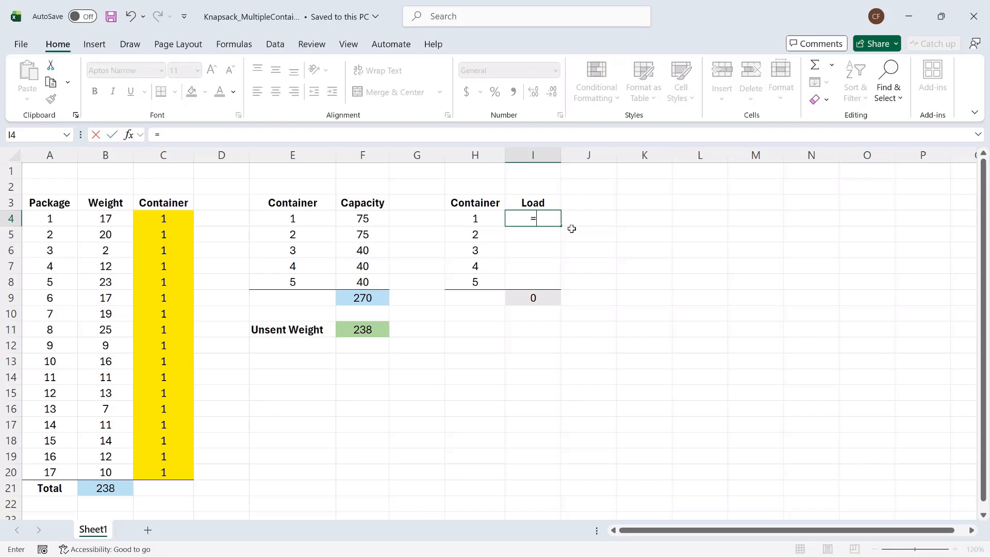
{"action": "type", "text": "sumif"}
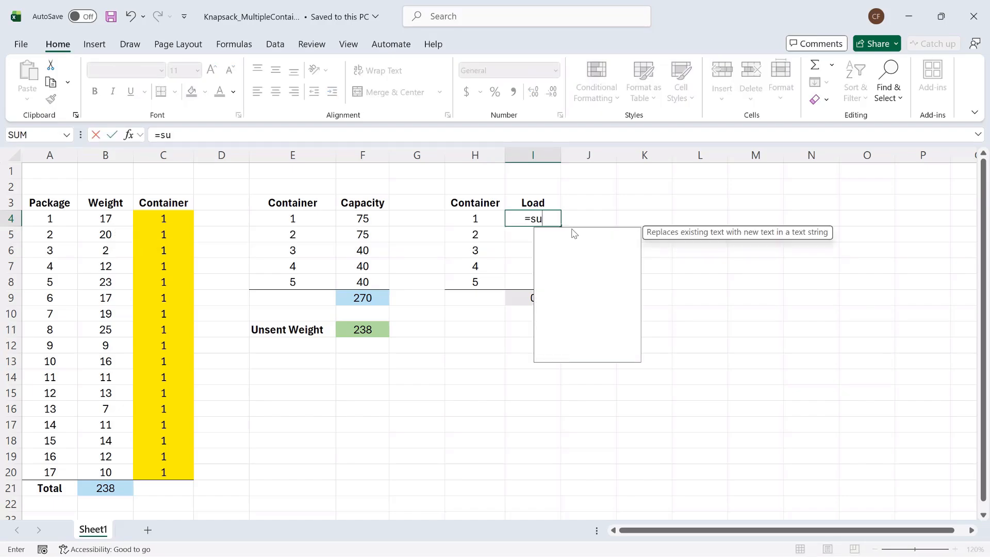
{"action": "key", "text": "Tab"}
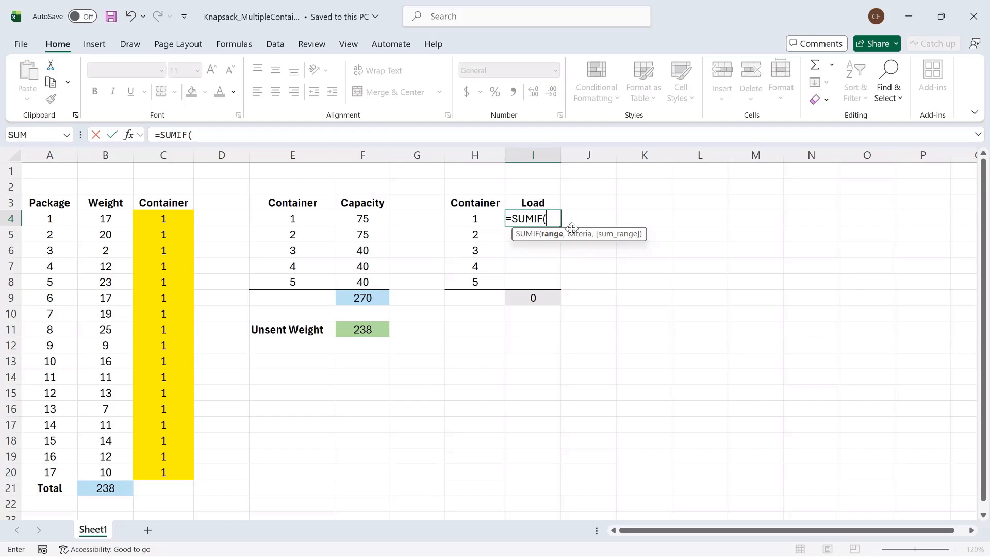
{"action": "left_click_drag", "start_coordinate": [163, 218], "coordinate": [163, 474]}
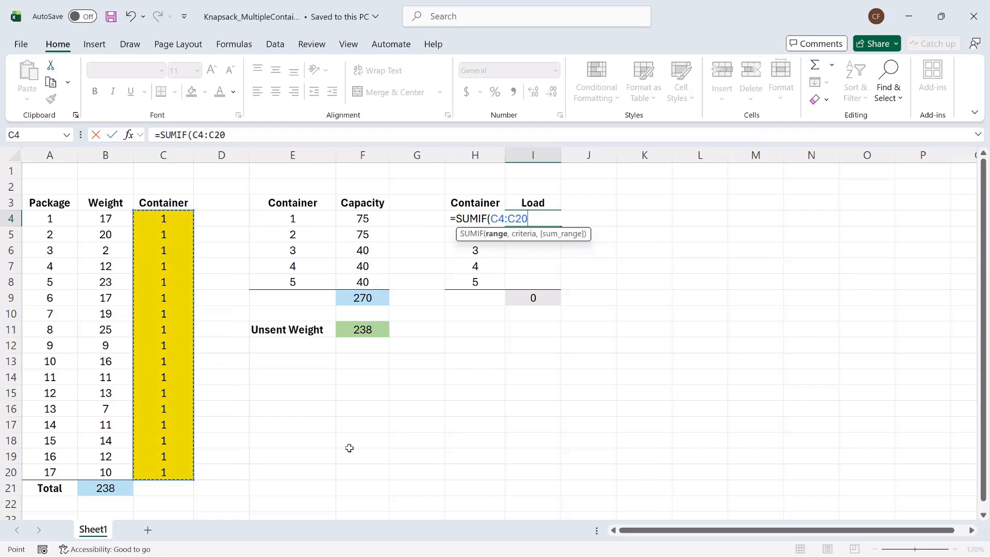
{"action": "key", "text": "F4"}
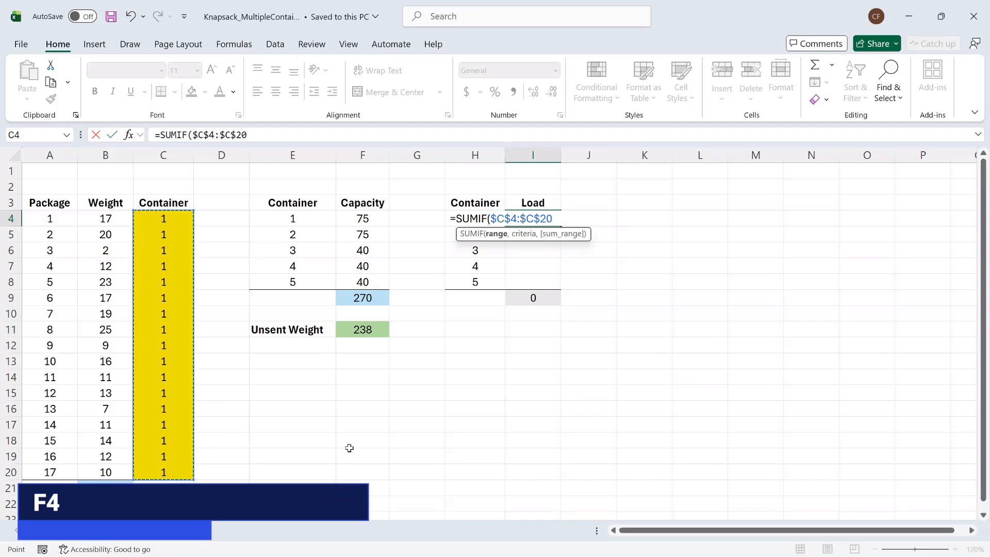
{"action": "type", "text": ","}
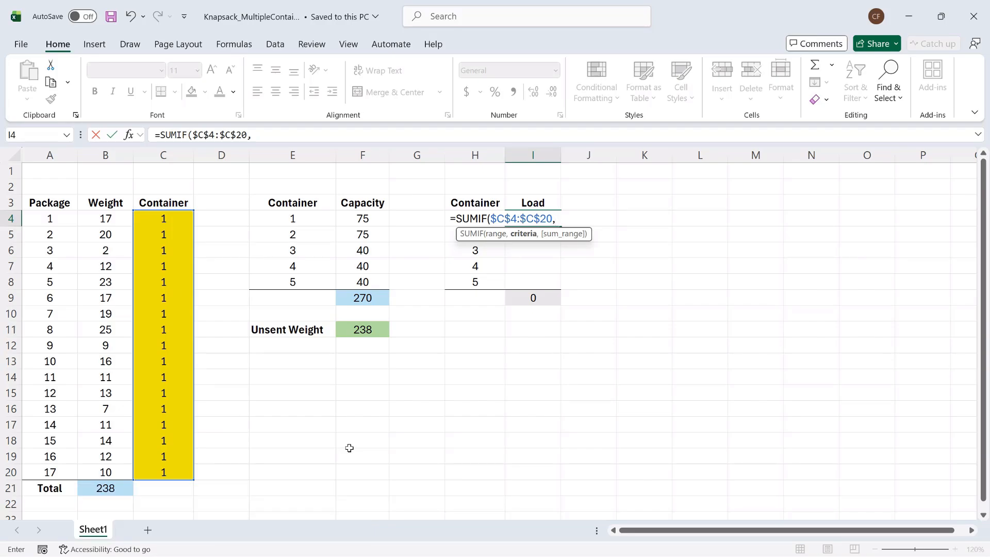
{"action": "type", "text": "H4"}
{"action": "type", "text": ","}
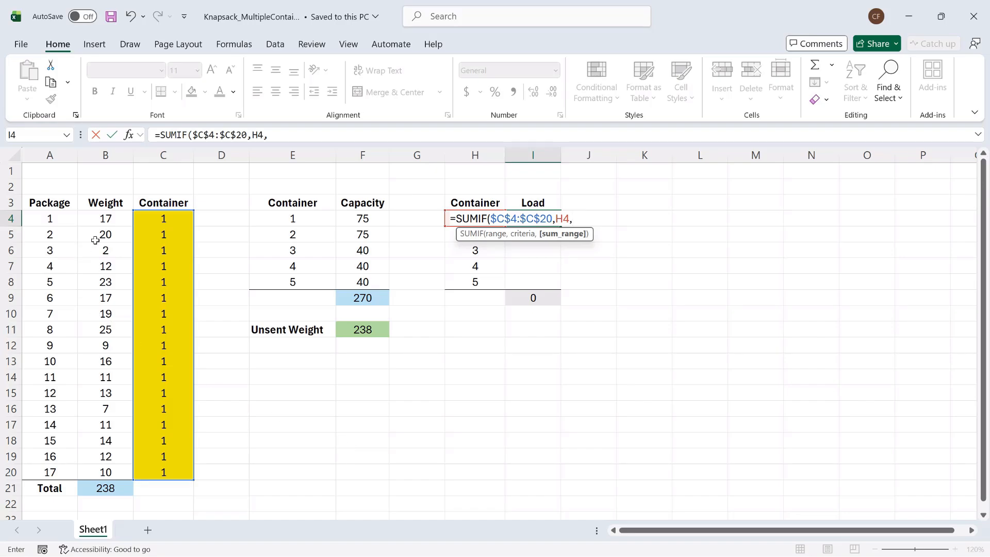
{"action": "left_click_drag", "start_coordinate": [98, 219], "coordinate": [91, 468]}
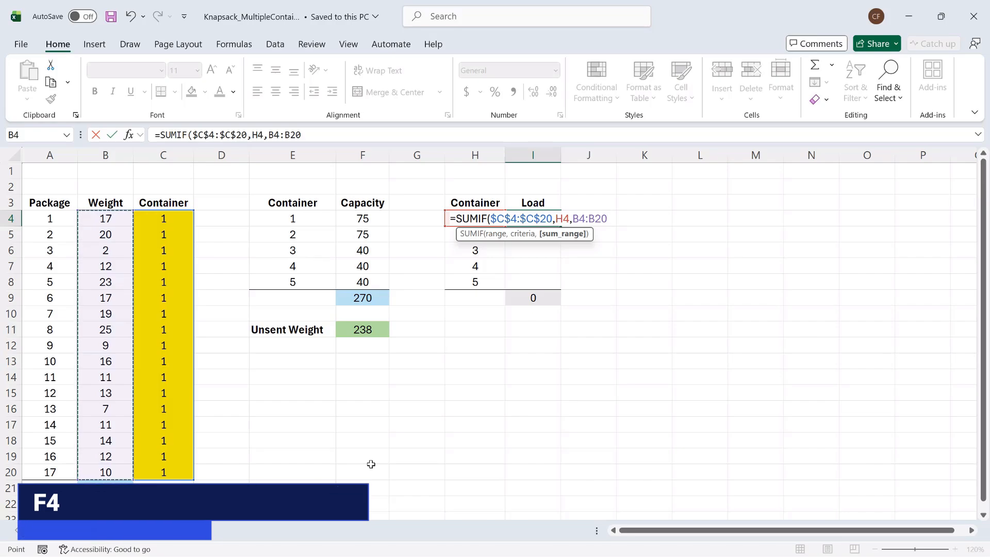
{"action": "key", "text": "F4"}
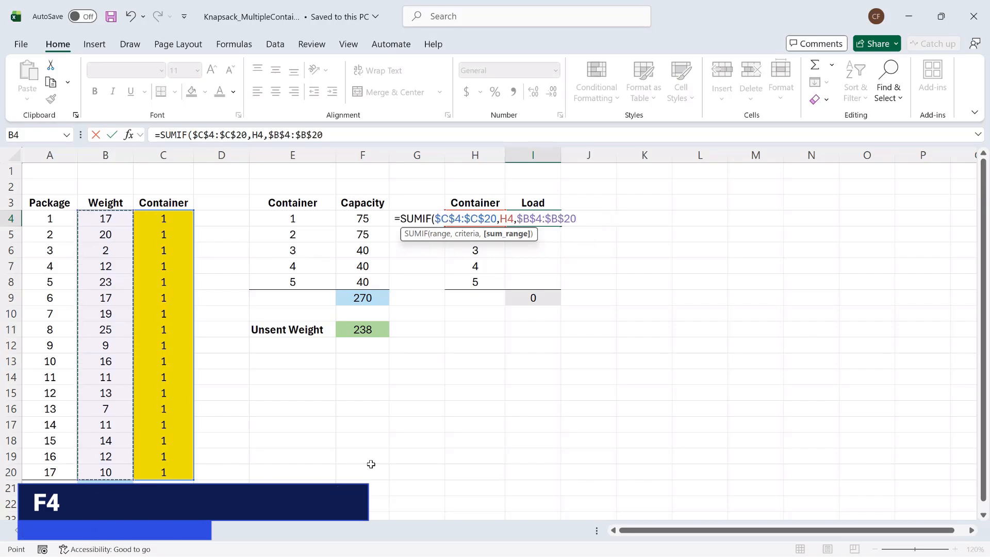
{"action": "key", "text": "Return"}
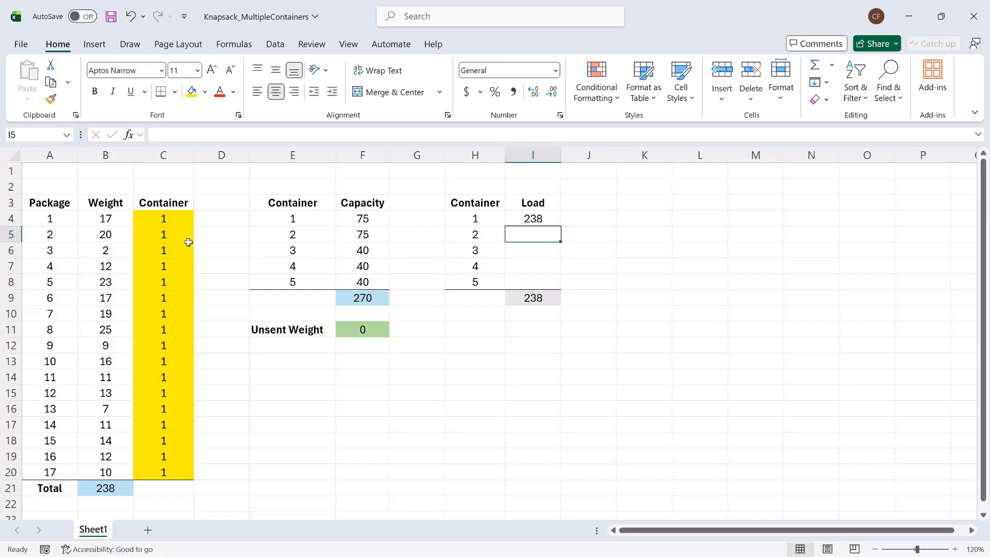
Copy the load formula from I4 down to I8 and check the first and last formulas
{"action": "left_click", "coordinate": [551, 219]}
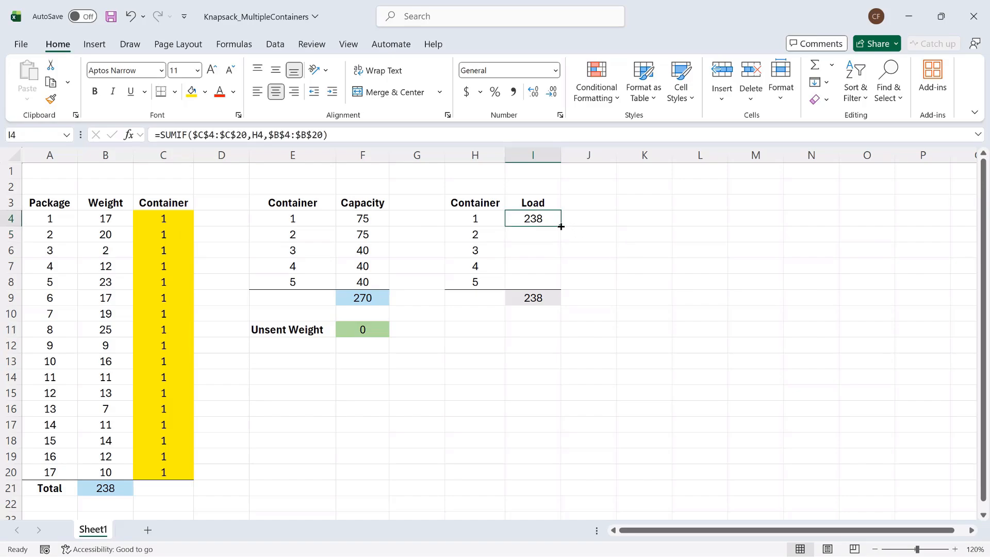
{"action": "left_click_drag", "start_coordinate": [560, 226], "coordinate": [555, 285]}
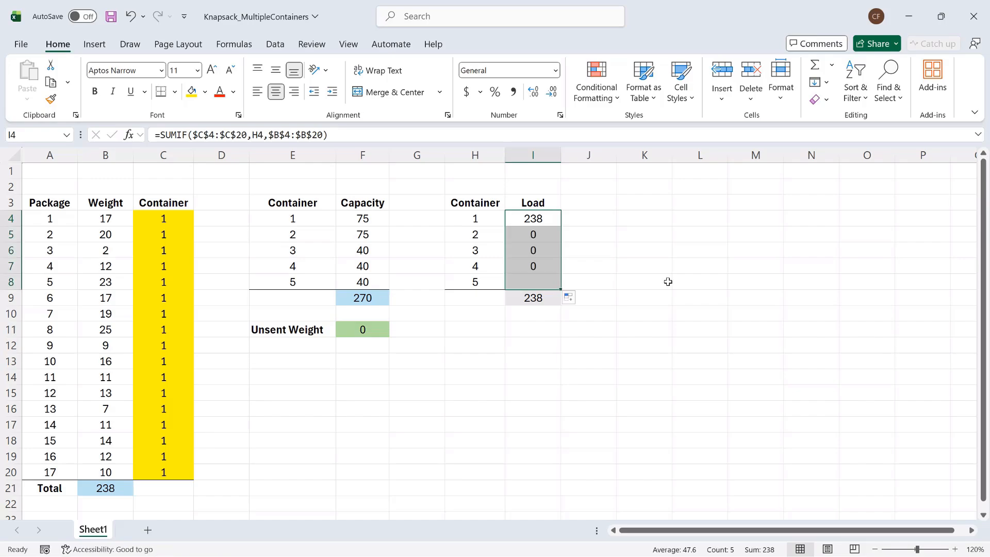
{"action": "left_click", "coordinate": [546, 220]}
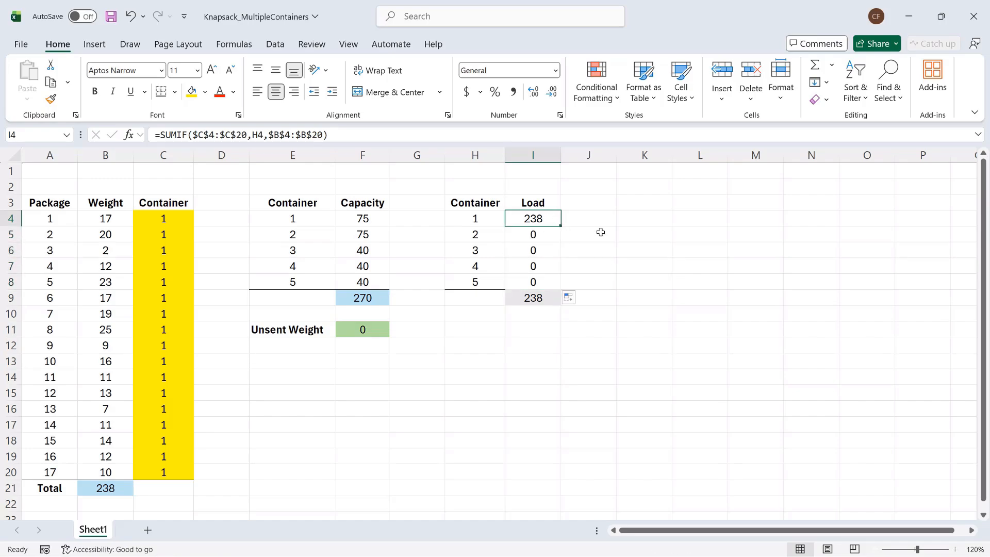
{"action": "left_click", "coordinate": [558, 281]}
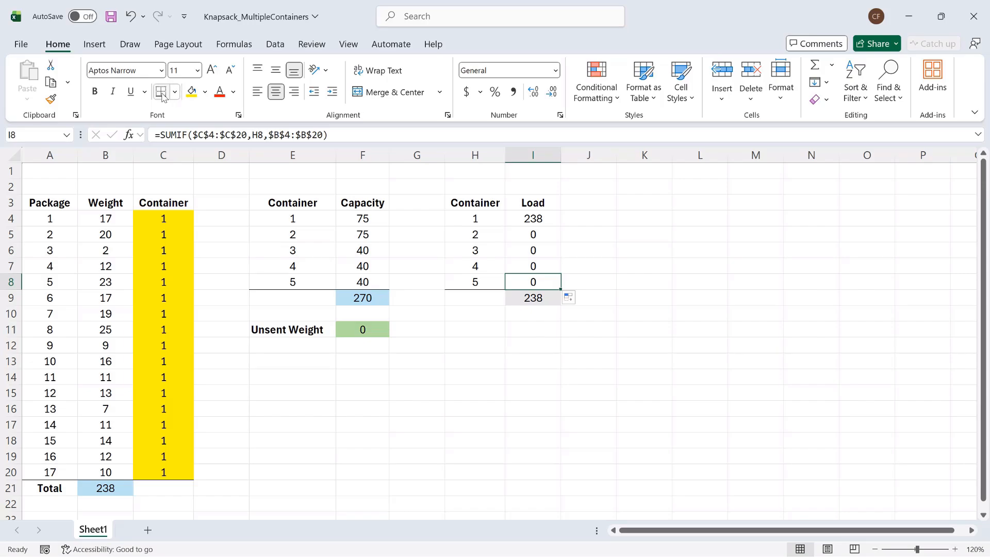
{"action": "left_click", "coordinate": [491, 295]}
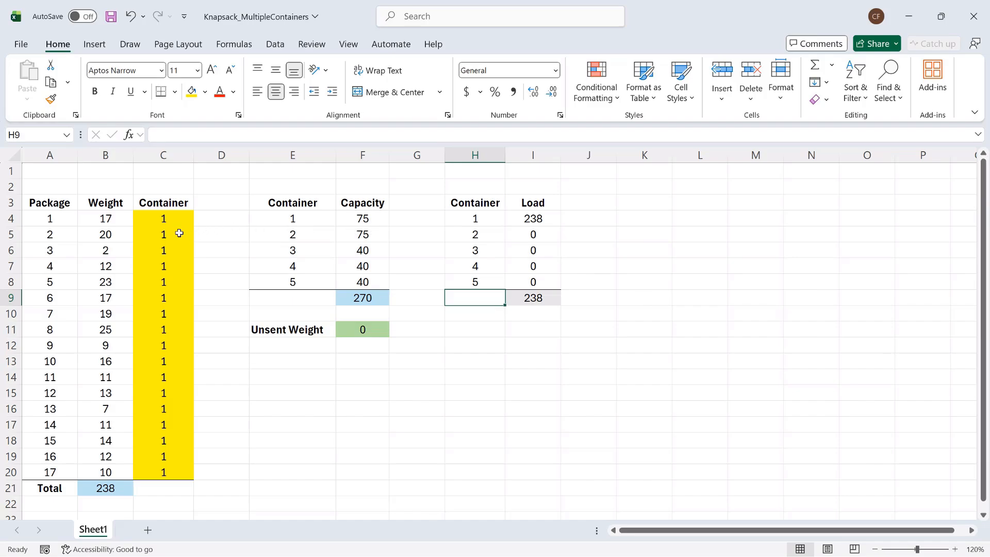
Assign packages 2, 3, 4 and 5 to containers 2, 3, 4 and 5 in cells C5:C8
{"action": "left_click", "coordinate": [179, 234]}
{"action": "type", "text": "2"}
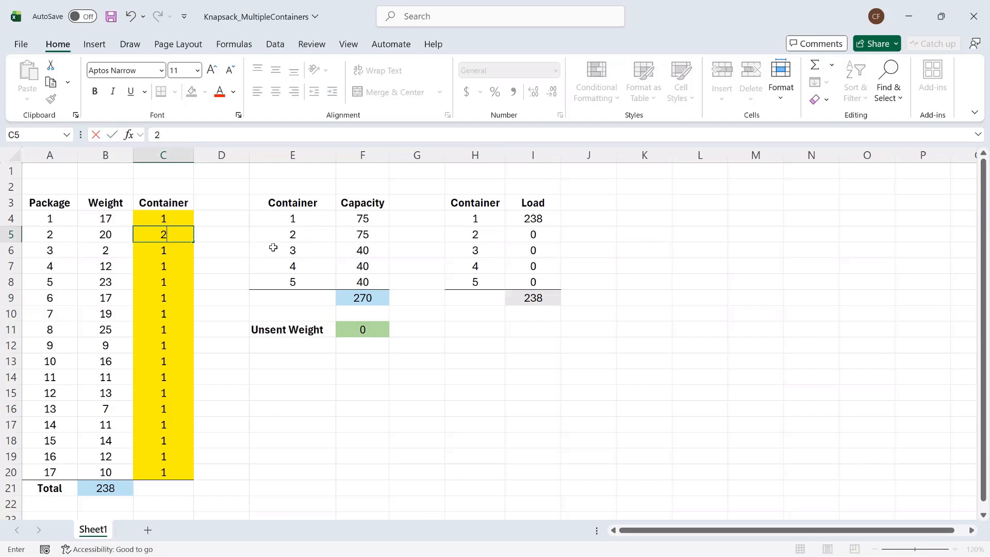
{"action": "key", "text": "Return"}
{"action": "type", "text": "3"}
{"action": "key", "text": "Return"}
{"action": "type", "text": "4"}
{"action": "key", "text": "Return"}
{"action": "type", "text": "5"}
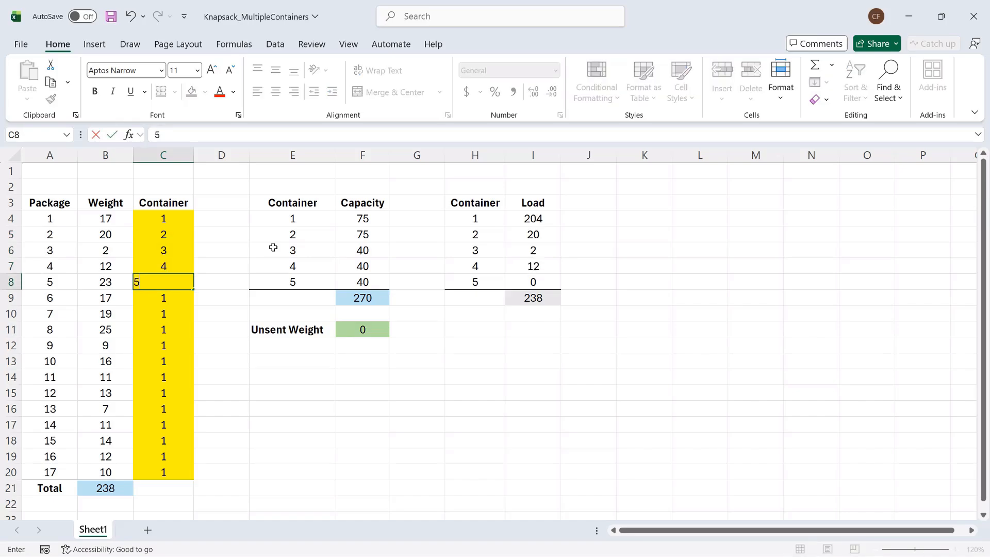
{"action": "key", "text": "Return"}
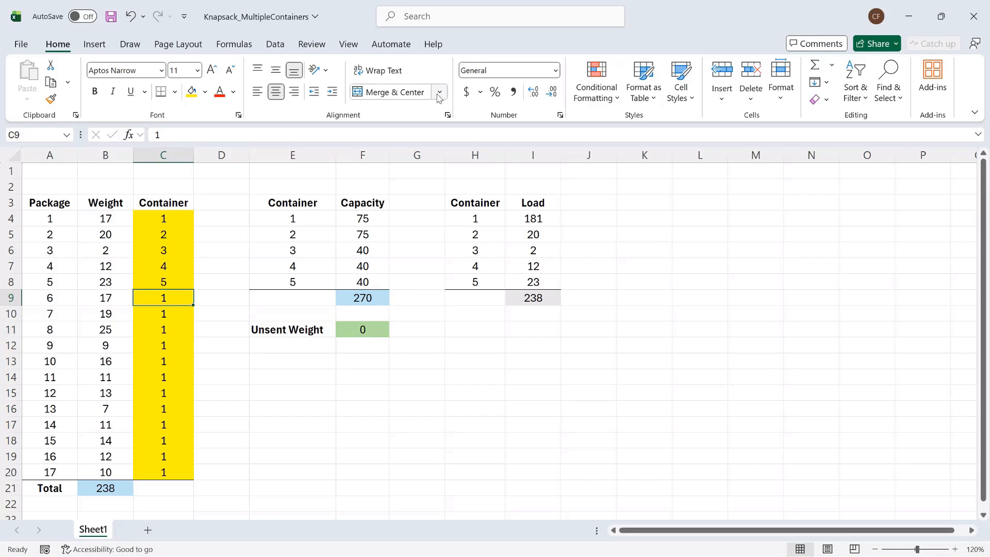
Set up Solver to minimize the unsent weight in F11 by changing the container assignments in C4:C20
{"action": "left_click", "coordinate": [278, 47]}
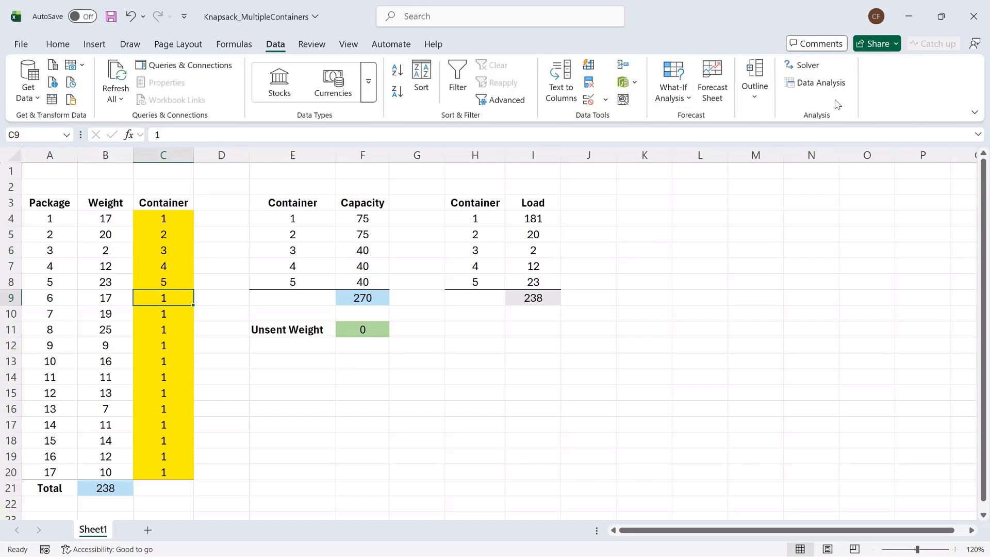
{"action": "left_click", "coordinate": [802, 66]}
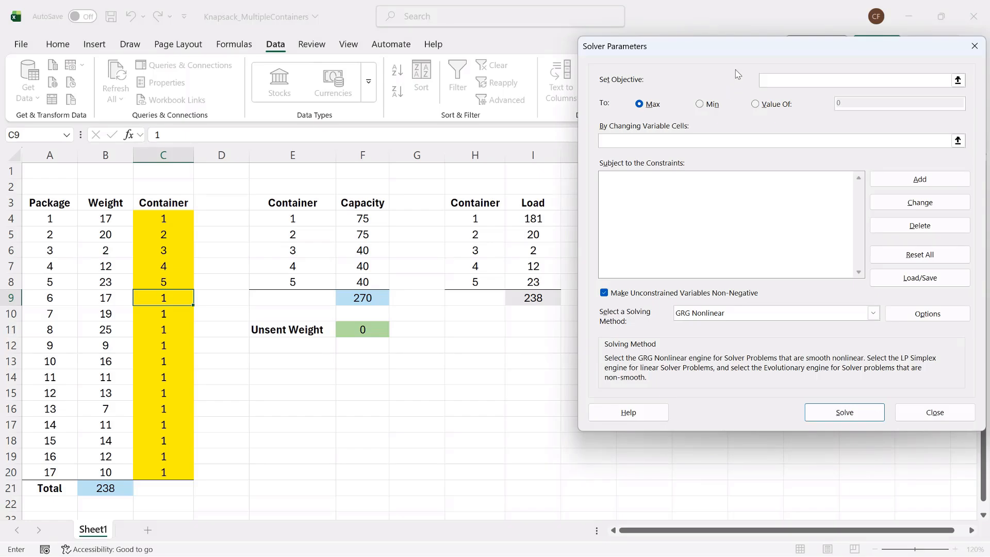
{"action": "left_click", "coordinate": [382, 331]}
{"action": "left_click", "coordinate": [706, 105]}
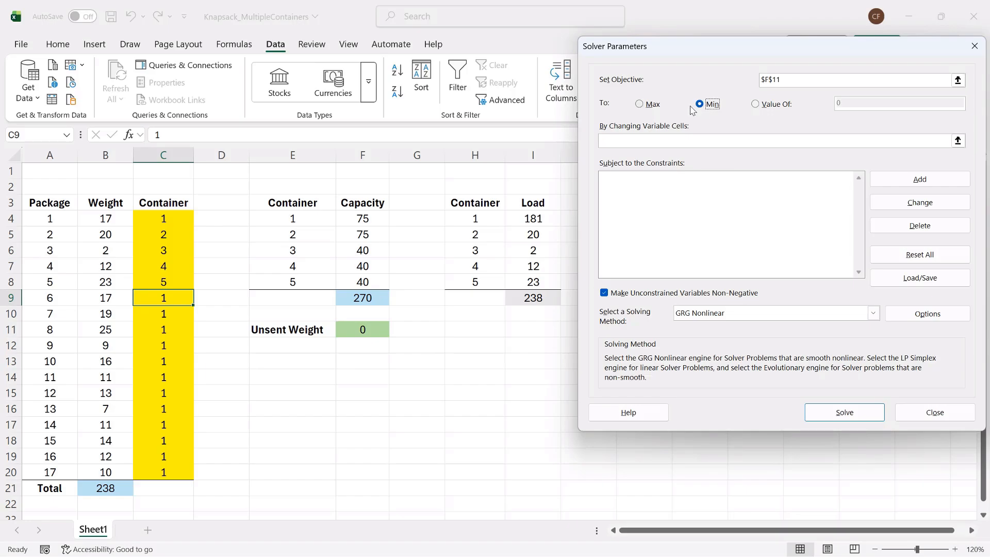
{"action": "left_click", "coordinate": [694, 140]}
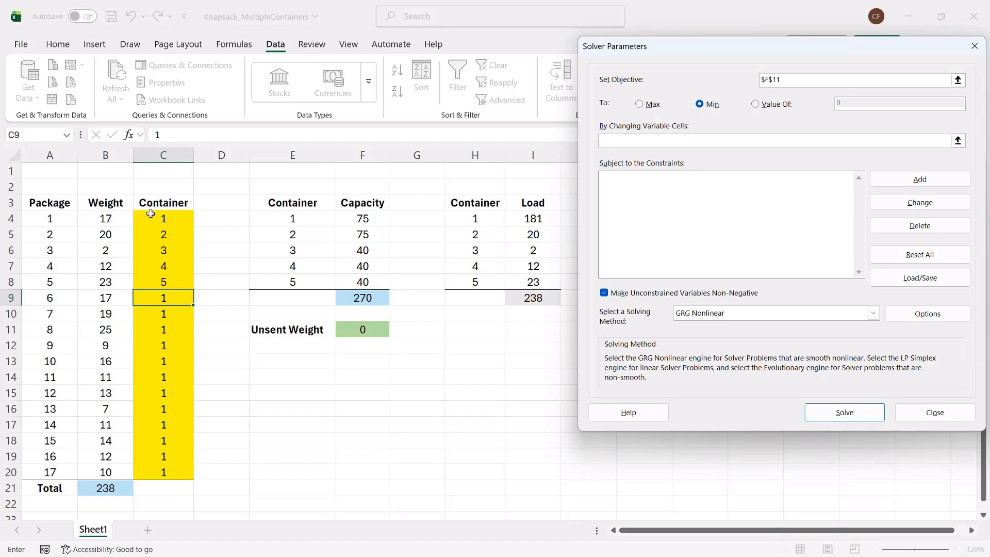
{"action": "left_click_drag", "start_coordinate": [150, 215], "coordinate": [164, 472]}
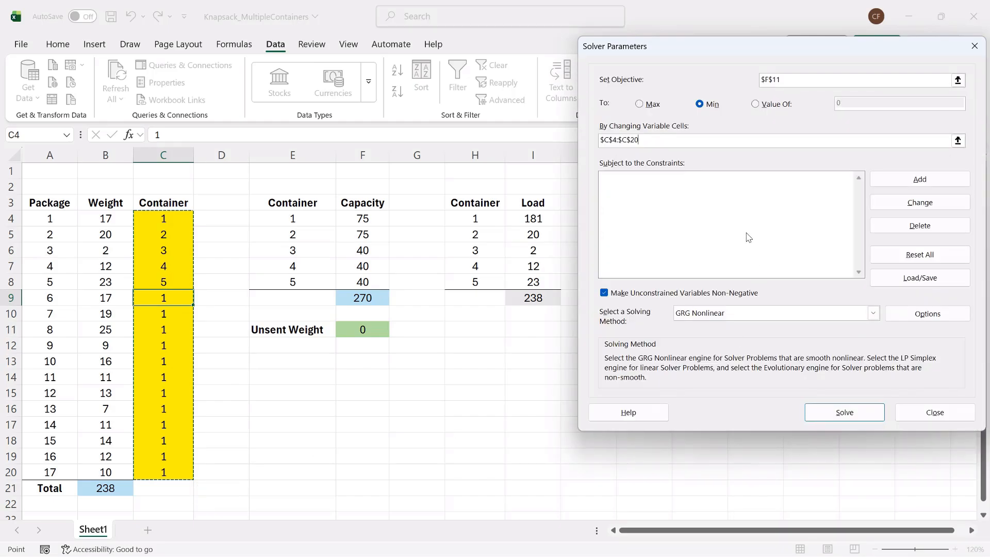
Add a Solver constraint requiring the container assignments in C4:C20 to be integers
{"action": "left_click", "coordinate": [900, 178]}
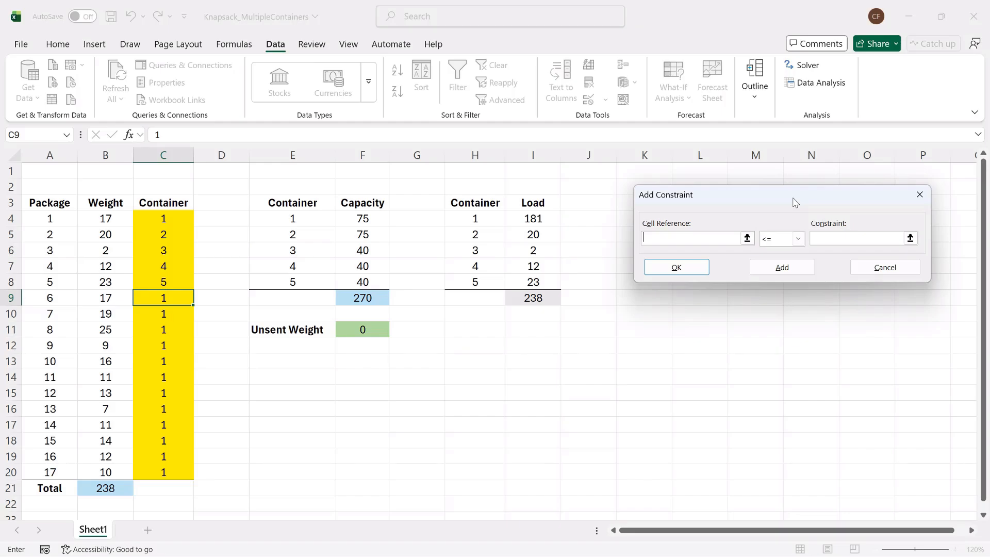
{"action": "left_click_drag", "start_coordinate": [175, 217], "coordinate": [167, 468]}
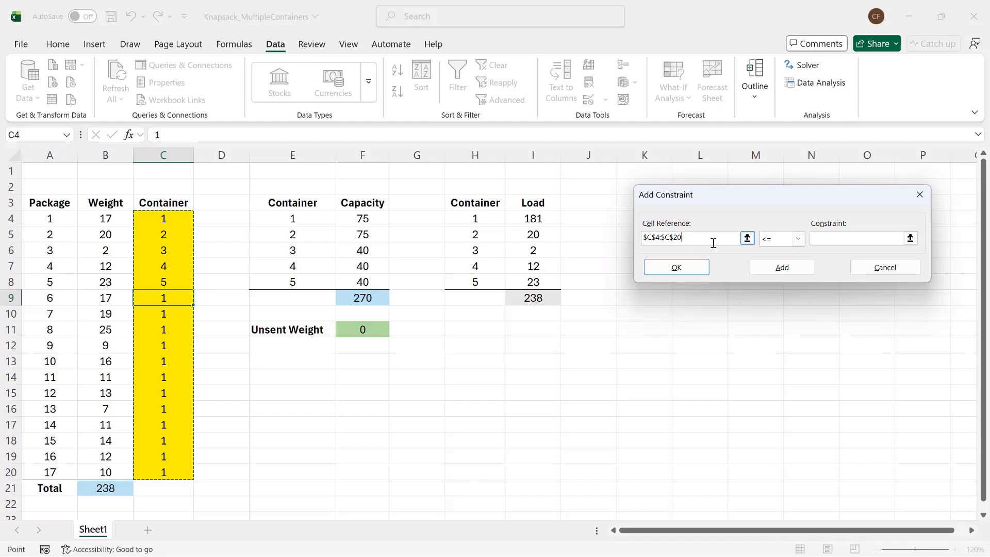
{"action": "left_click", "coordinate": [799, 239]}
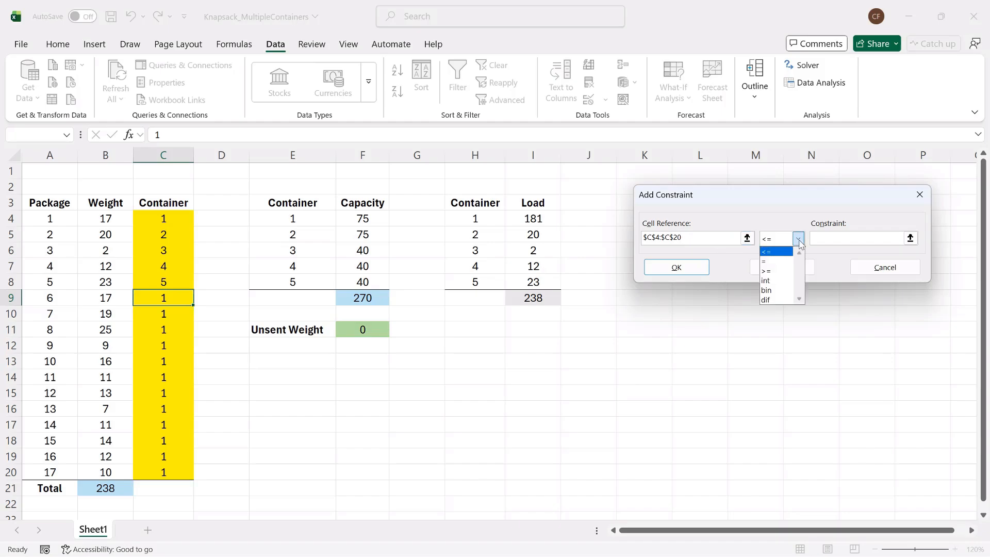
{"action": "left_click", "coordinate": [780, 280]}
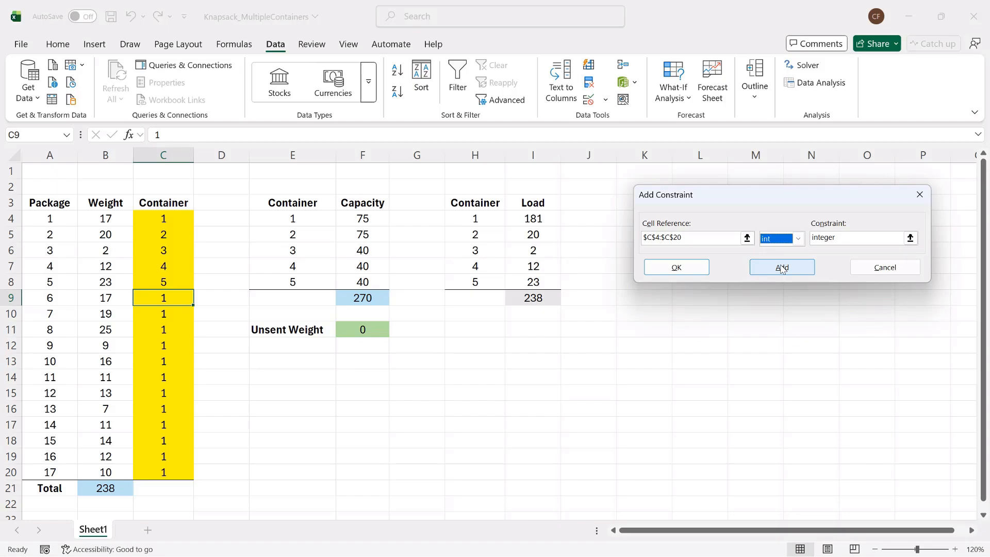
{"action": "left_click", "coordinate": [782, 267]}
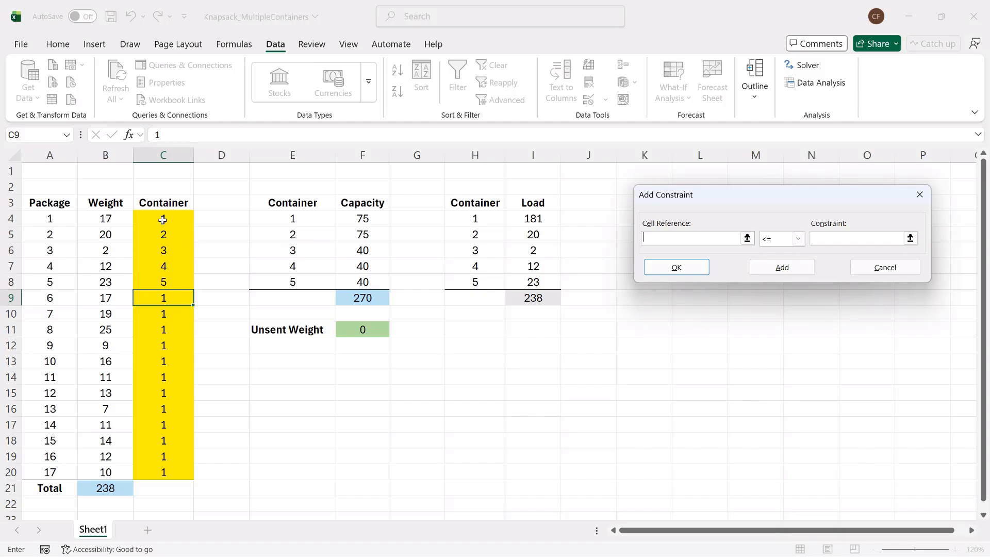
Add a Solver constraint limiting the container assignments in C4:C20 to at most 5
{"action": "left_click_drag", "start_coordinate": [163, 220], "coordinate": [153, 472]}
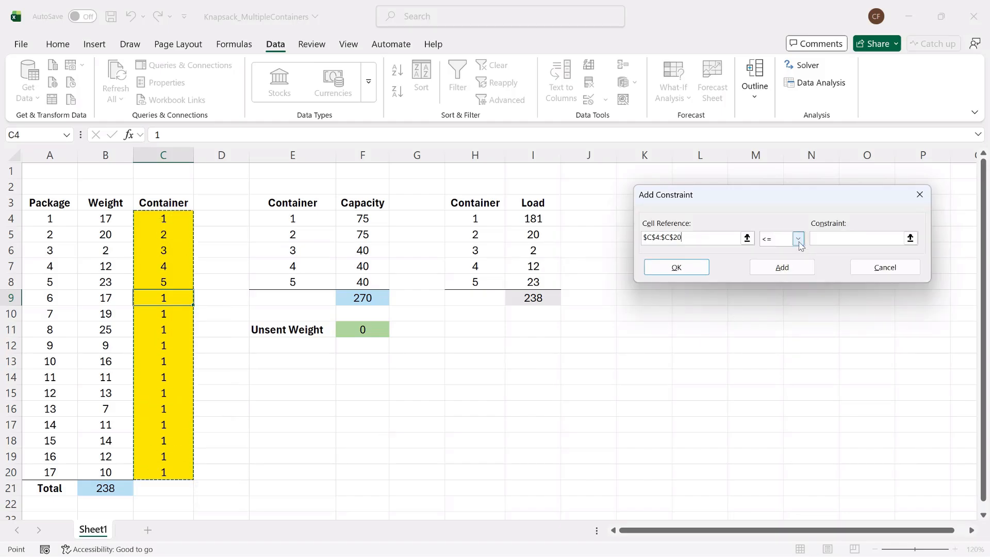
{"action": "left_click", "coordinate": [822, 241]}
{"action": "type", "text": "5"}
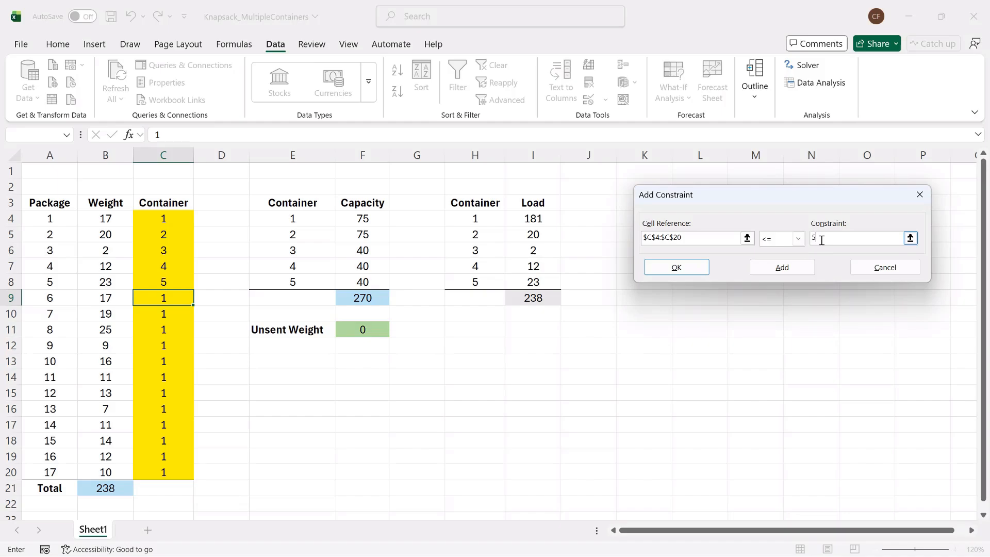
{"action": "left_click", "coordinate": [781, 267]}
Add a Solver constraint requiring the container assignments in C4:C20 to be at least 1
{"action": "left_click_drag", "start_coordinate": [163, 220], "coordinate": [155, 472]}
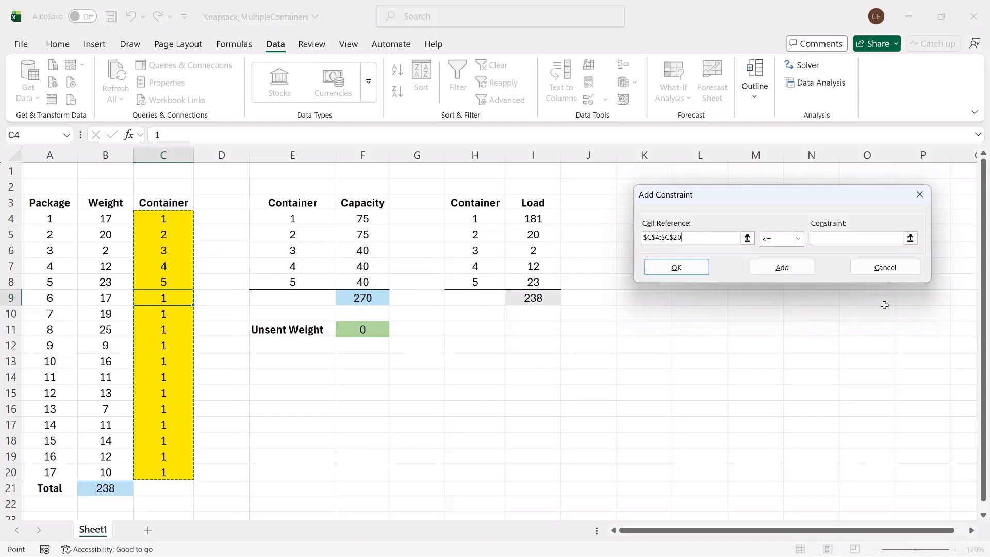
{"action": "left_click", "coordinate": [798, 238]}
{"action": "left_click", "coordinate": [779, 271]}
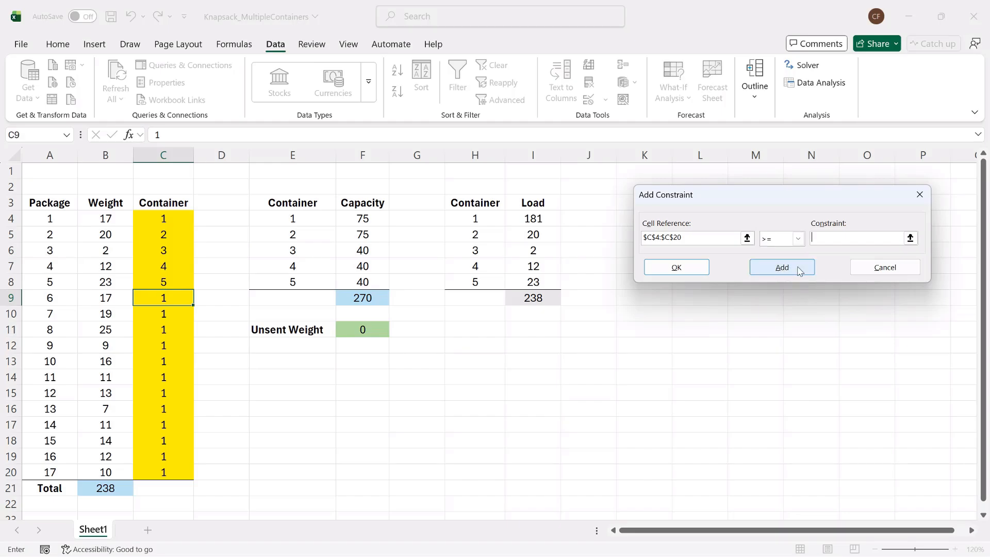
{"action": "type", "text": "1"}
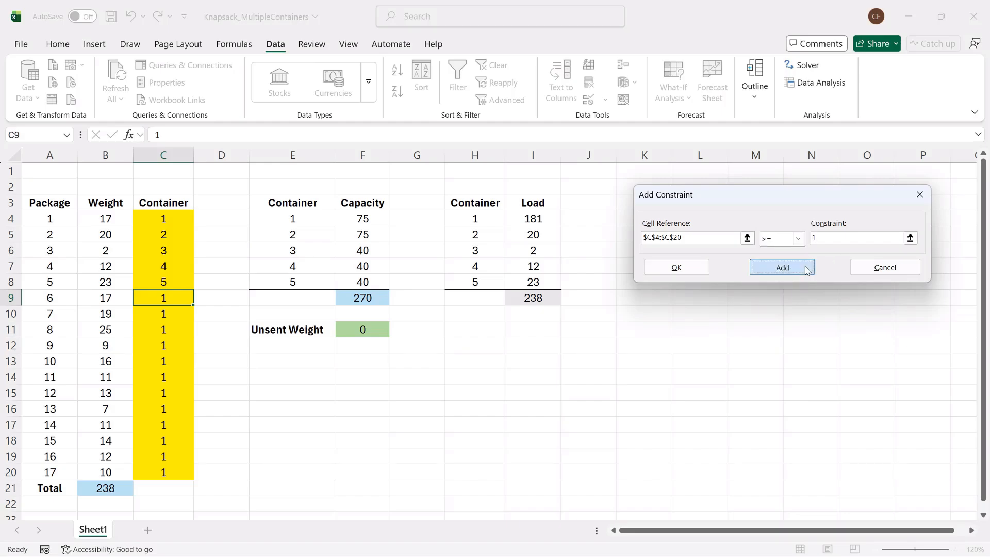
{"action": "left_click", "coordinate": [807, 269]}
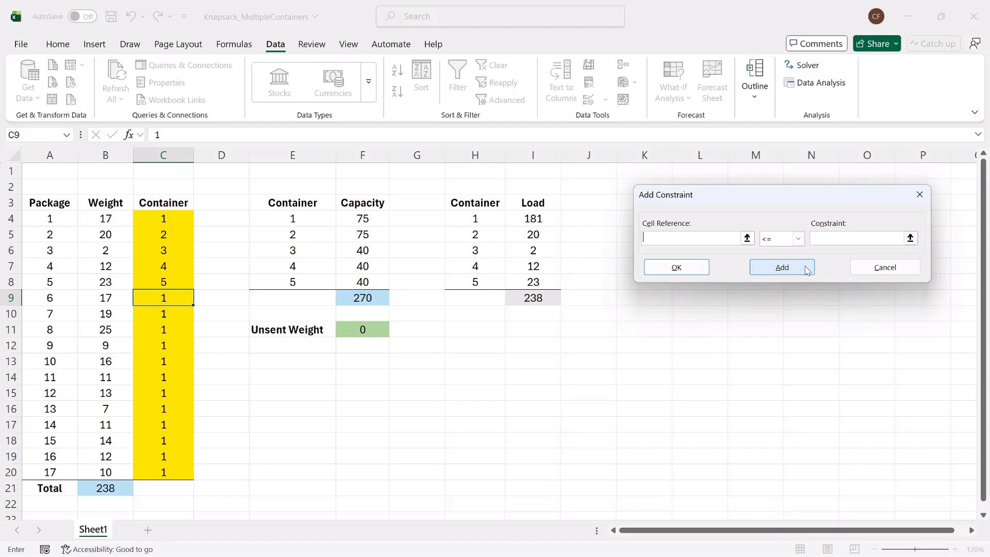
Add a final Solver constraint keeping the loads in I4:I8 less than or equal to the capacities in F4:F8
{"action": "left_click", "coordinate": [544, 219]}
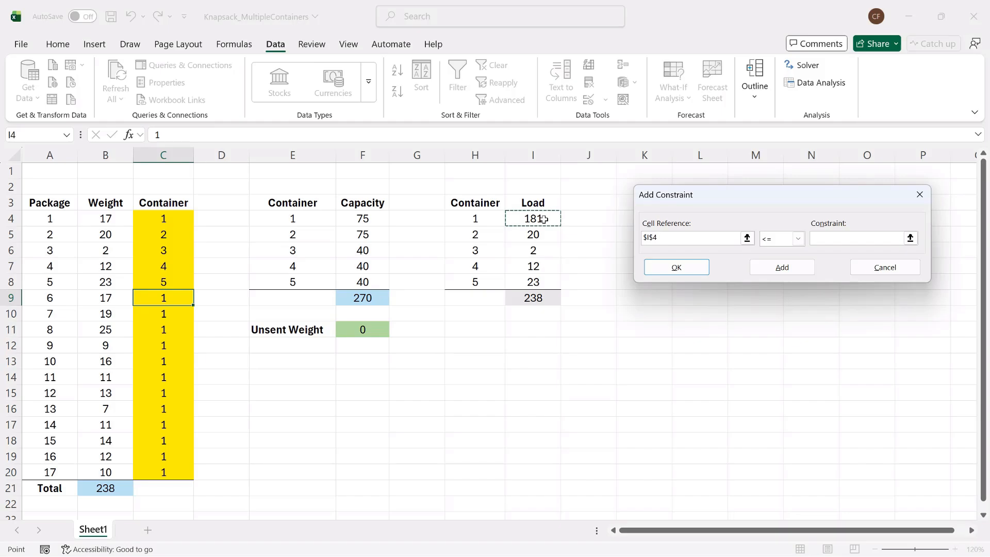
{"action": "left_click_drag", "start_coordinate": [544, 219], "coordinate": [539, 281]}
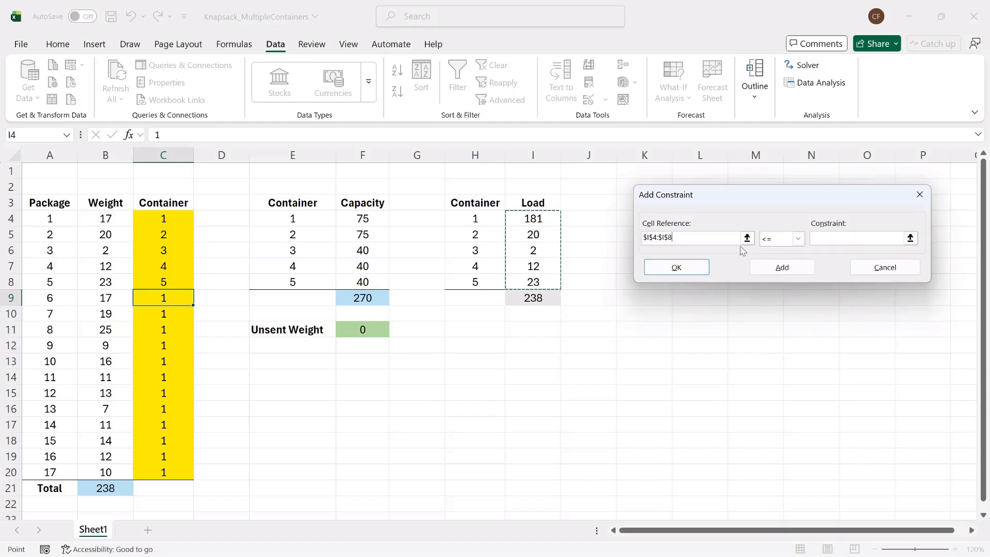
{"action": "left_click", "coordinate": [829, 237]}
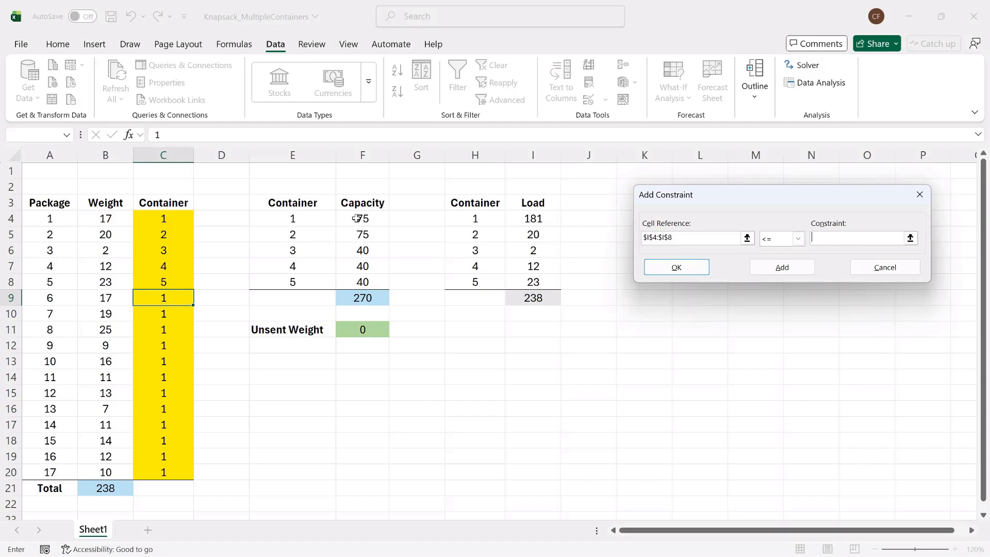
{"action": "left_click_drag", "start_coordinate": [355, 219], "coordinate": [353, 282]}
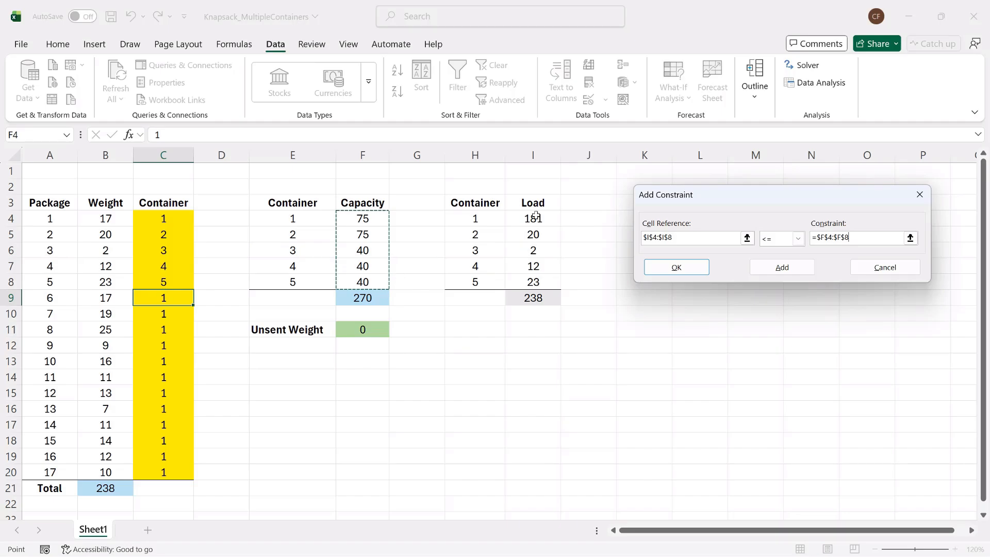
{"action": "left_click", "coordinate": [700, 264]}
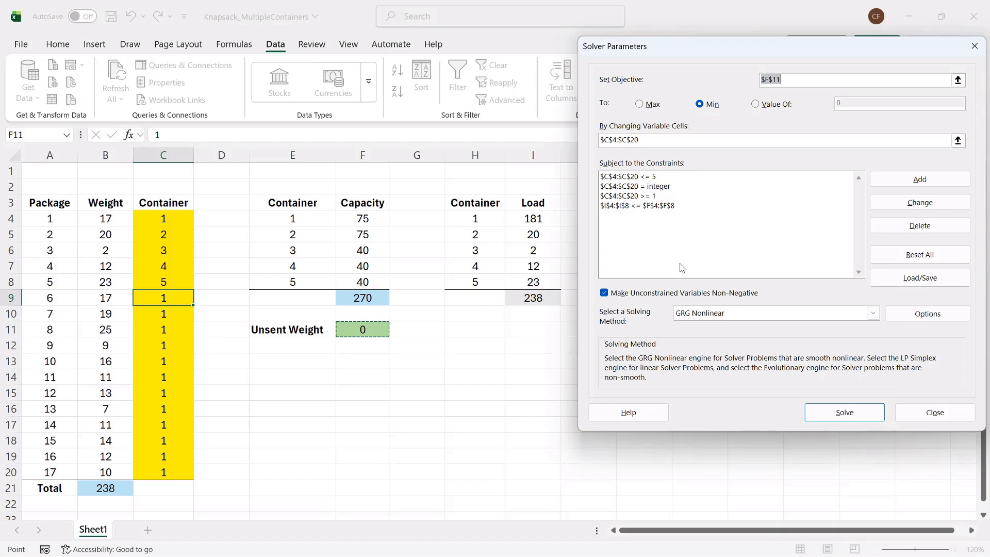
Choose the Evolutionary solving method and review its options, including the required bounds on variables
{"action": "left_click", "coordinate": [873, 314]}
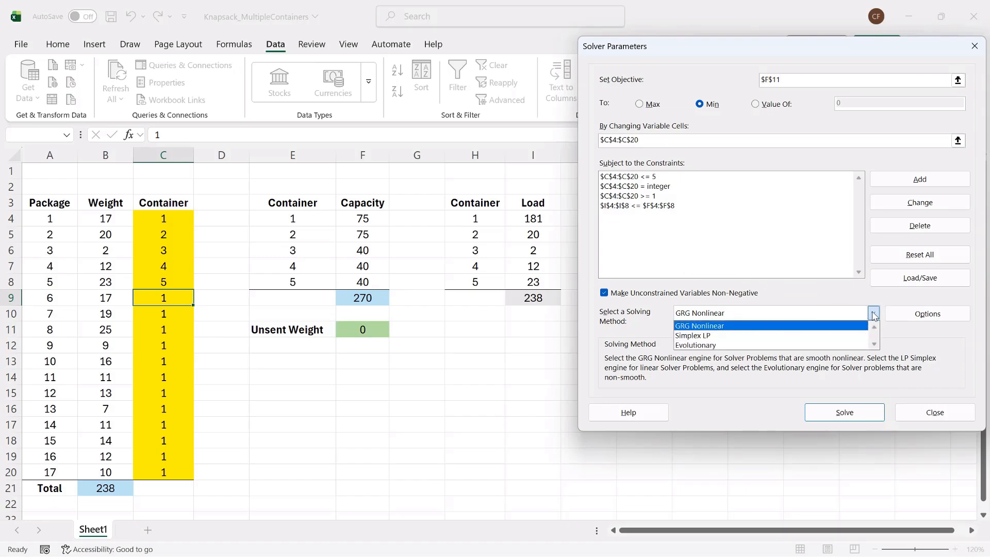
{"action": "left_click", "coordinate": [769, 345]}
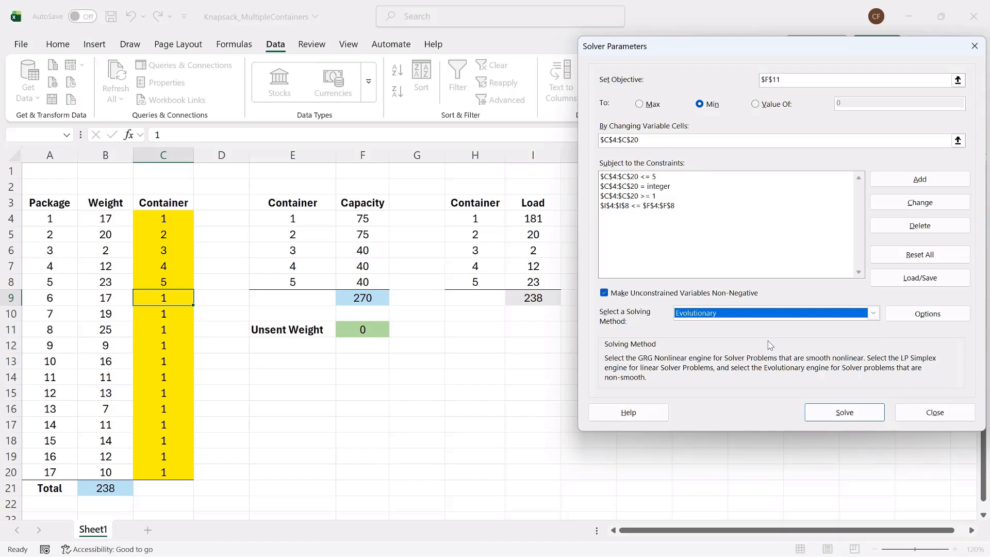
{"action": "left_click", "coordinate": [929, 318]}
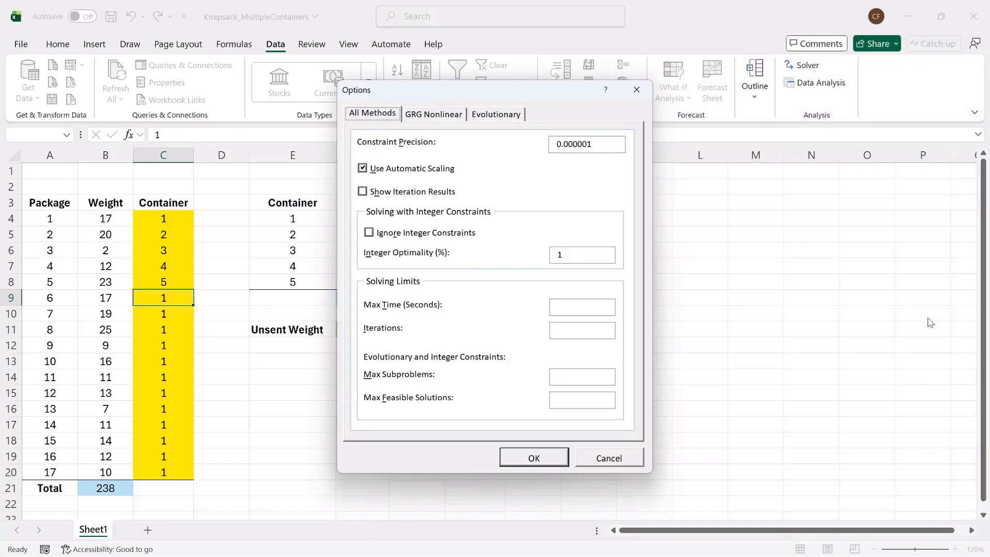
{"action": "left_click", "coordinate": [504, 119]}
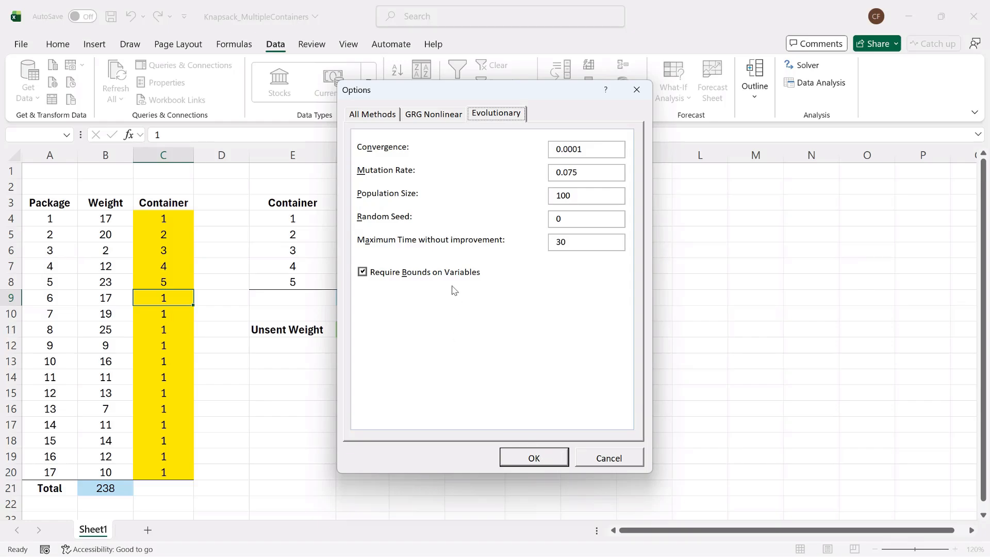
{"action": "left_click", "coordinate": [549, 457]}
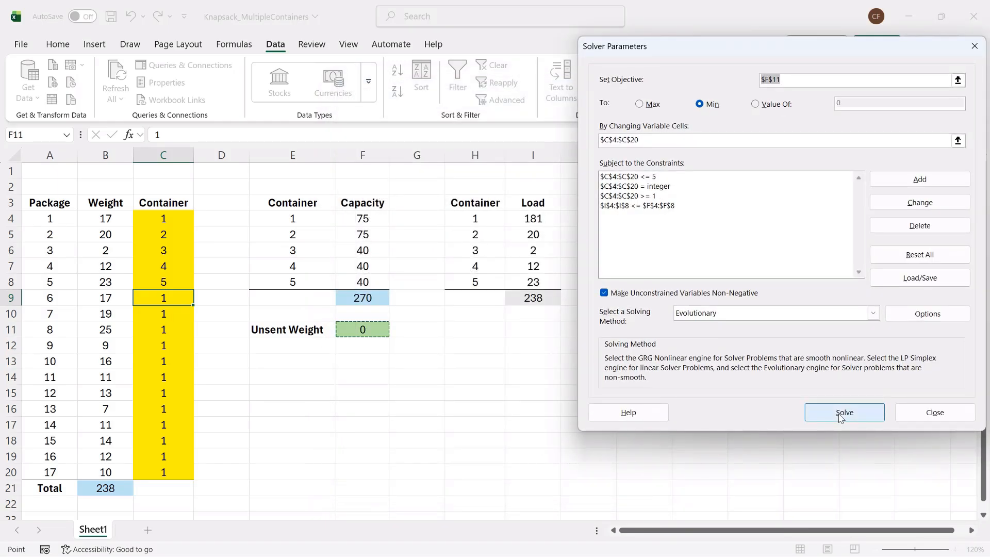
Solve the container assignment model and keep the Solver solution
{"action": "left_click", "coordinate": [839, 415]}
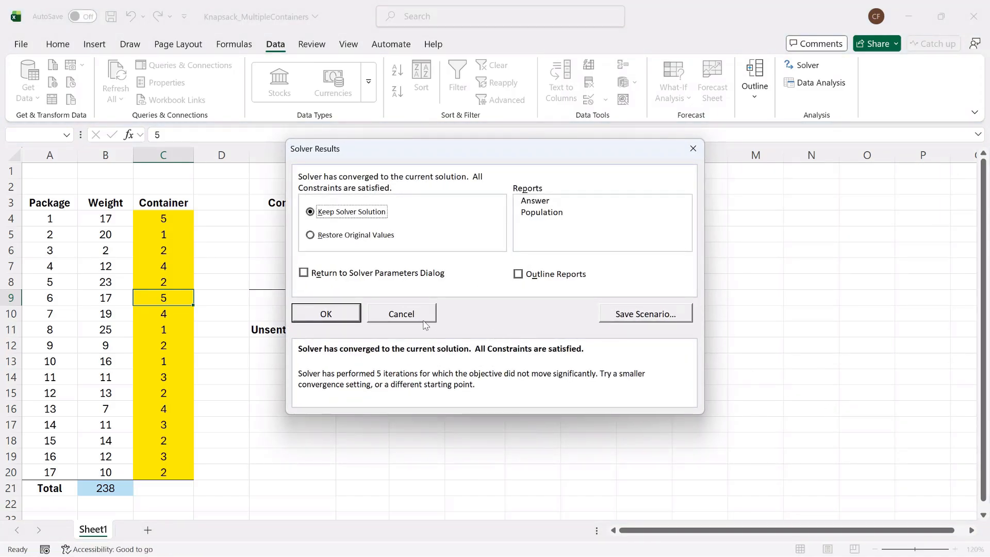
{"action": "left_click", "coordinate": [347, 314]}
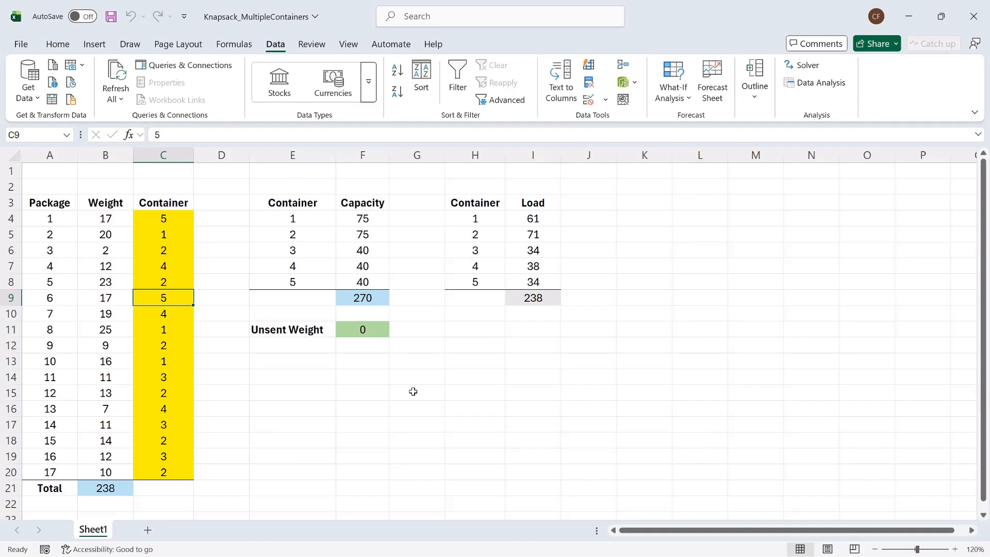